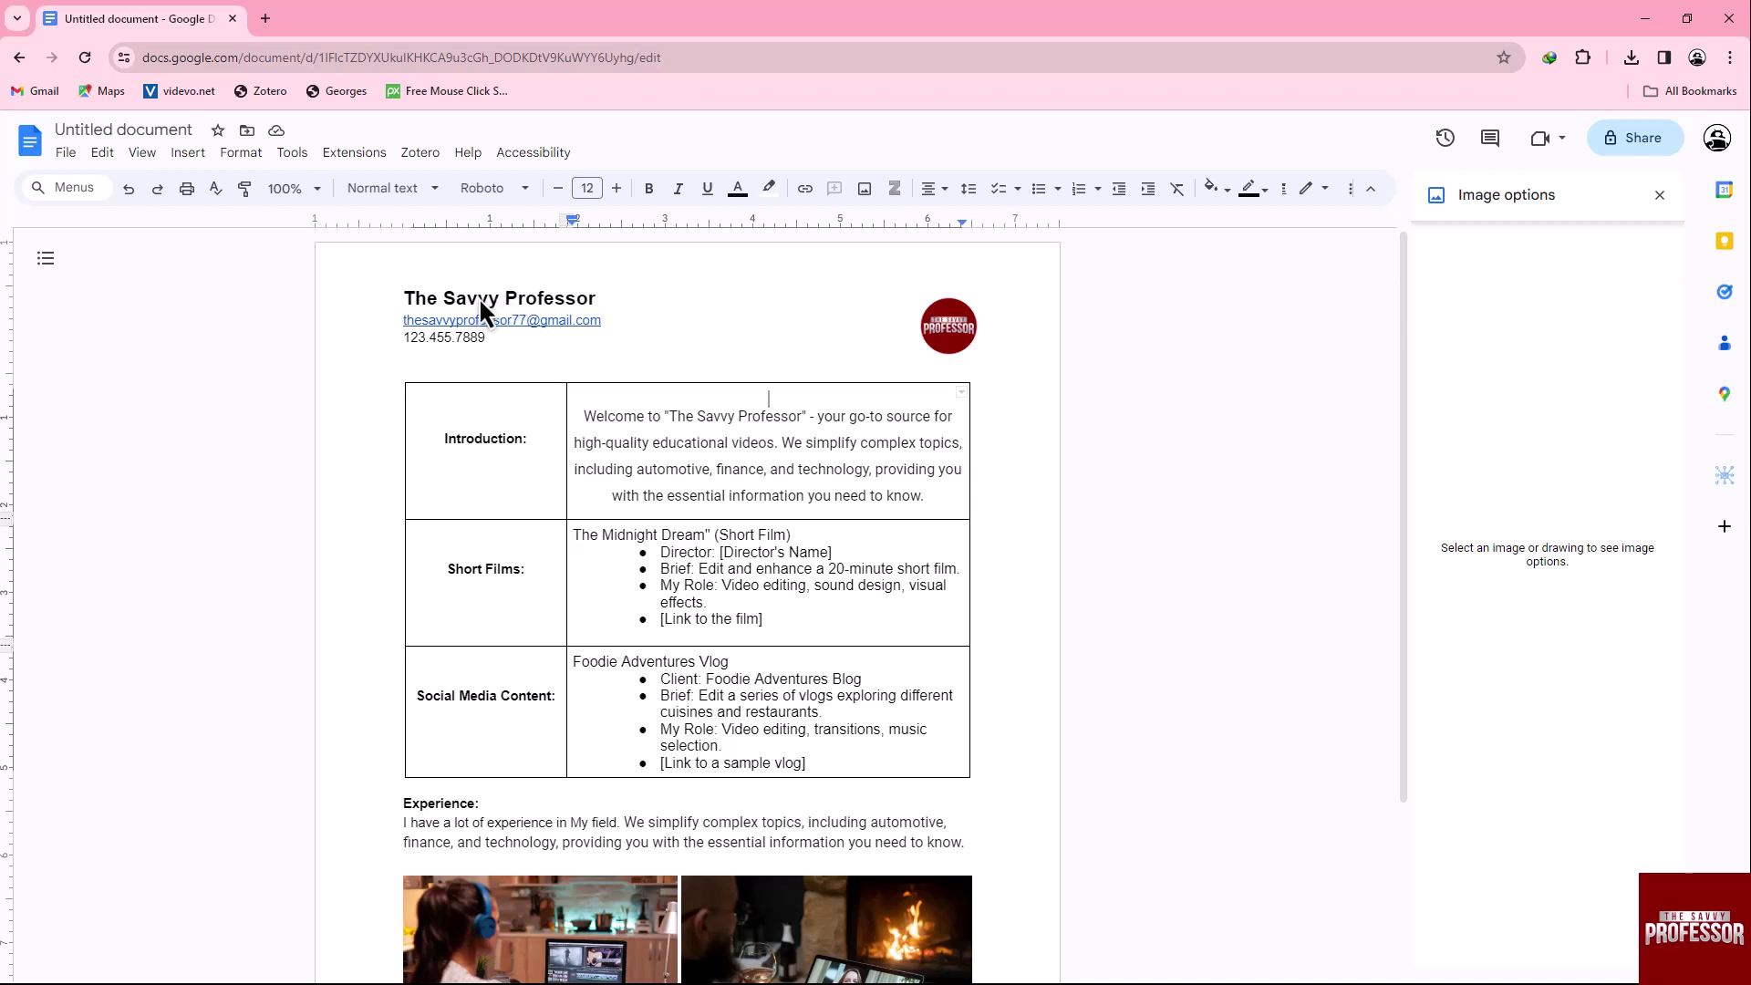
key("Up")
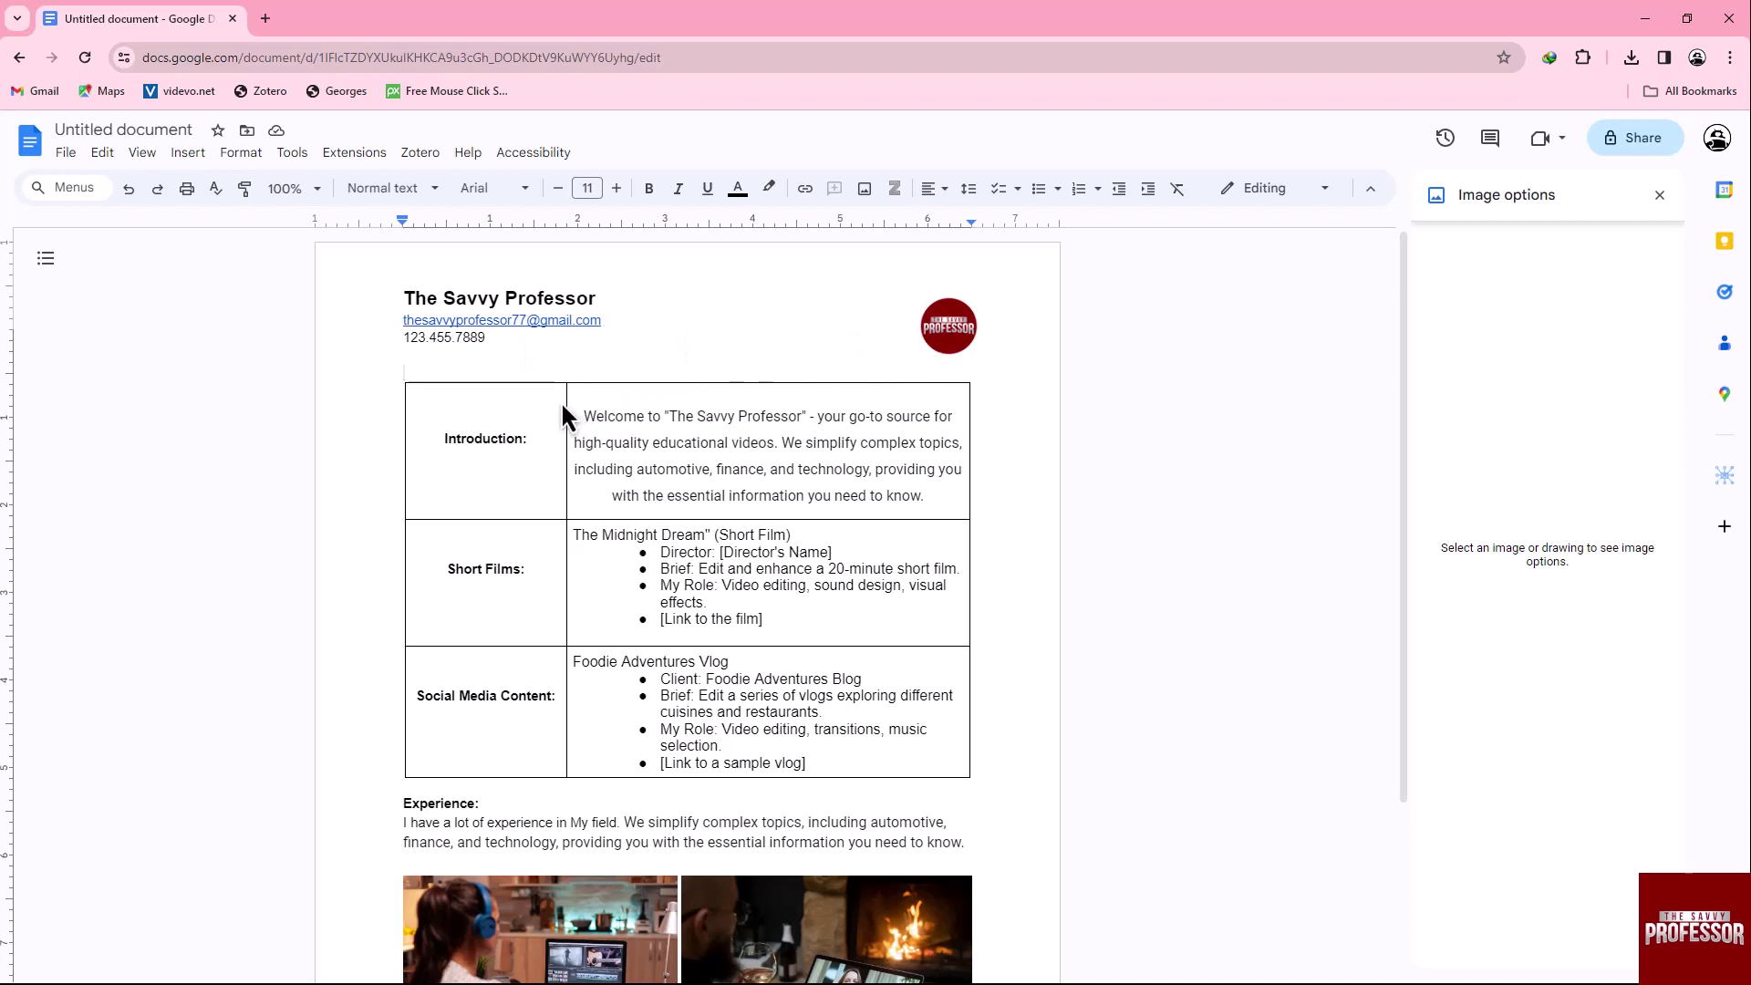
mouse_move(604, 700)
scroll(601, 688, "down", 3)
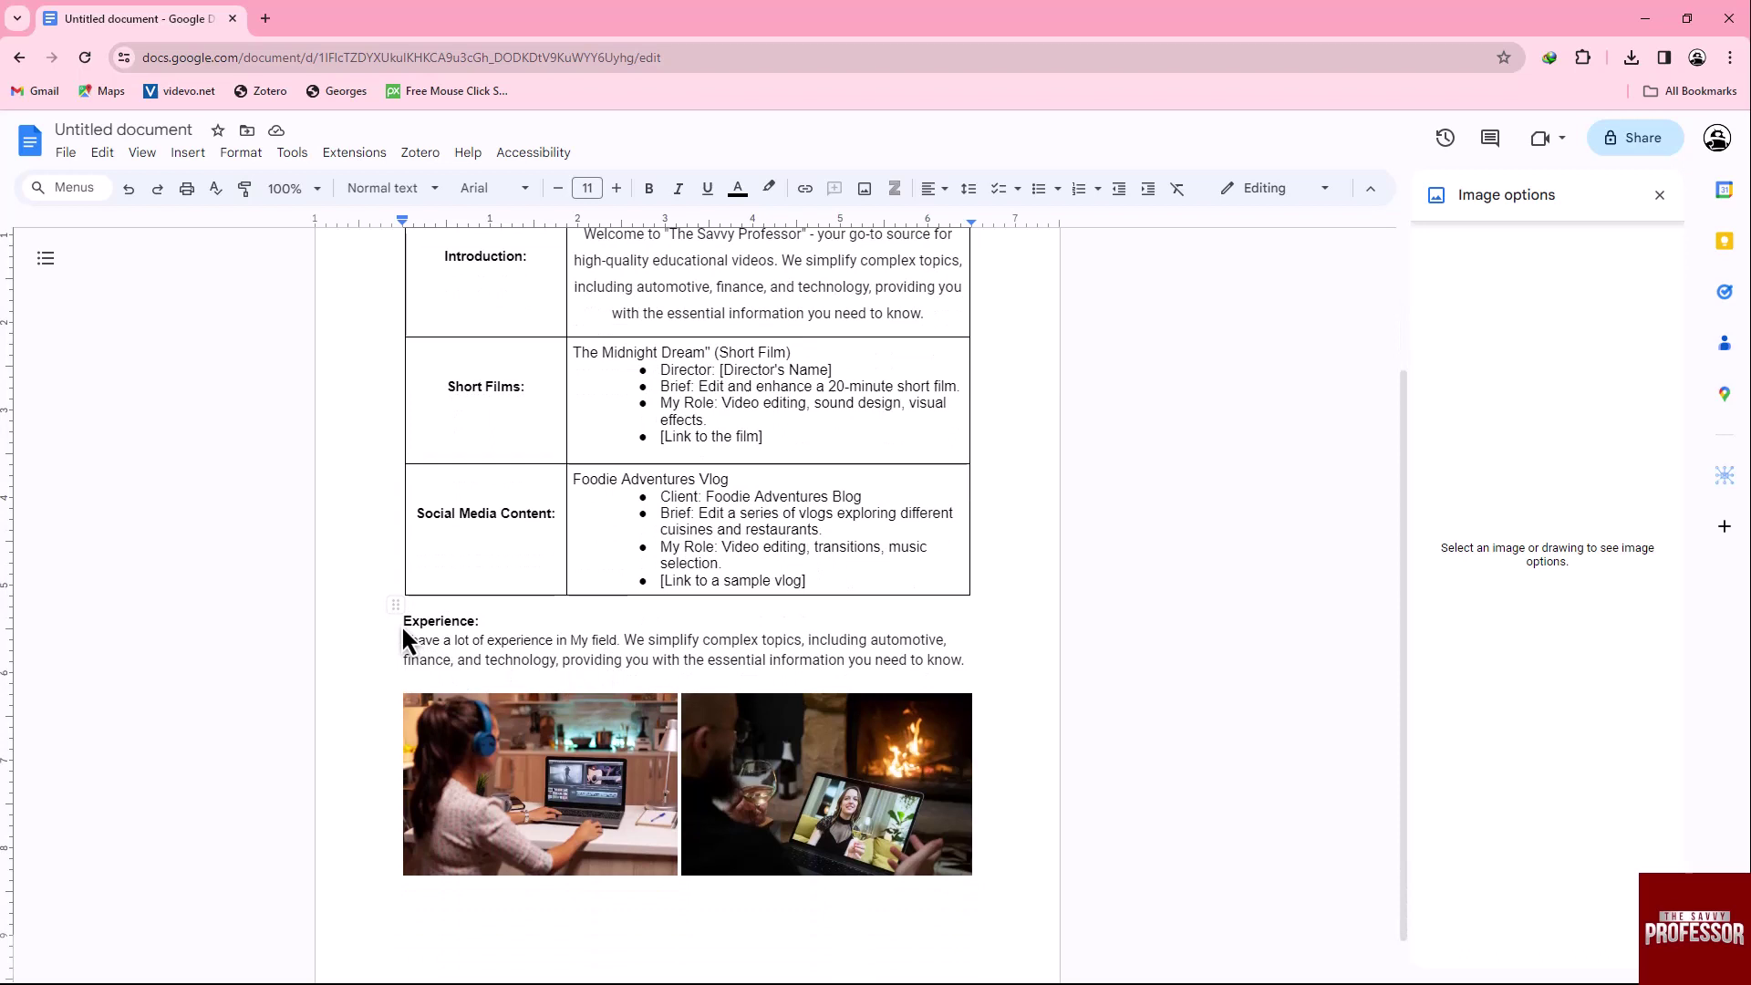
left_click(407, 628)
left_click_drag(405, 623, 481, 623)
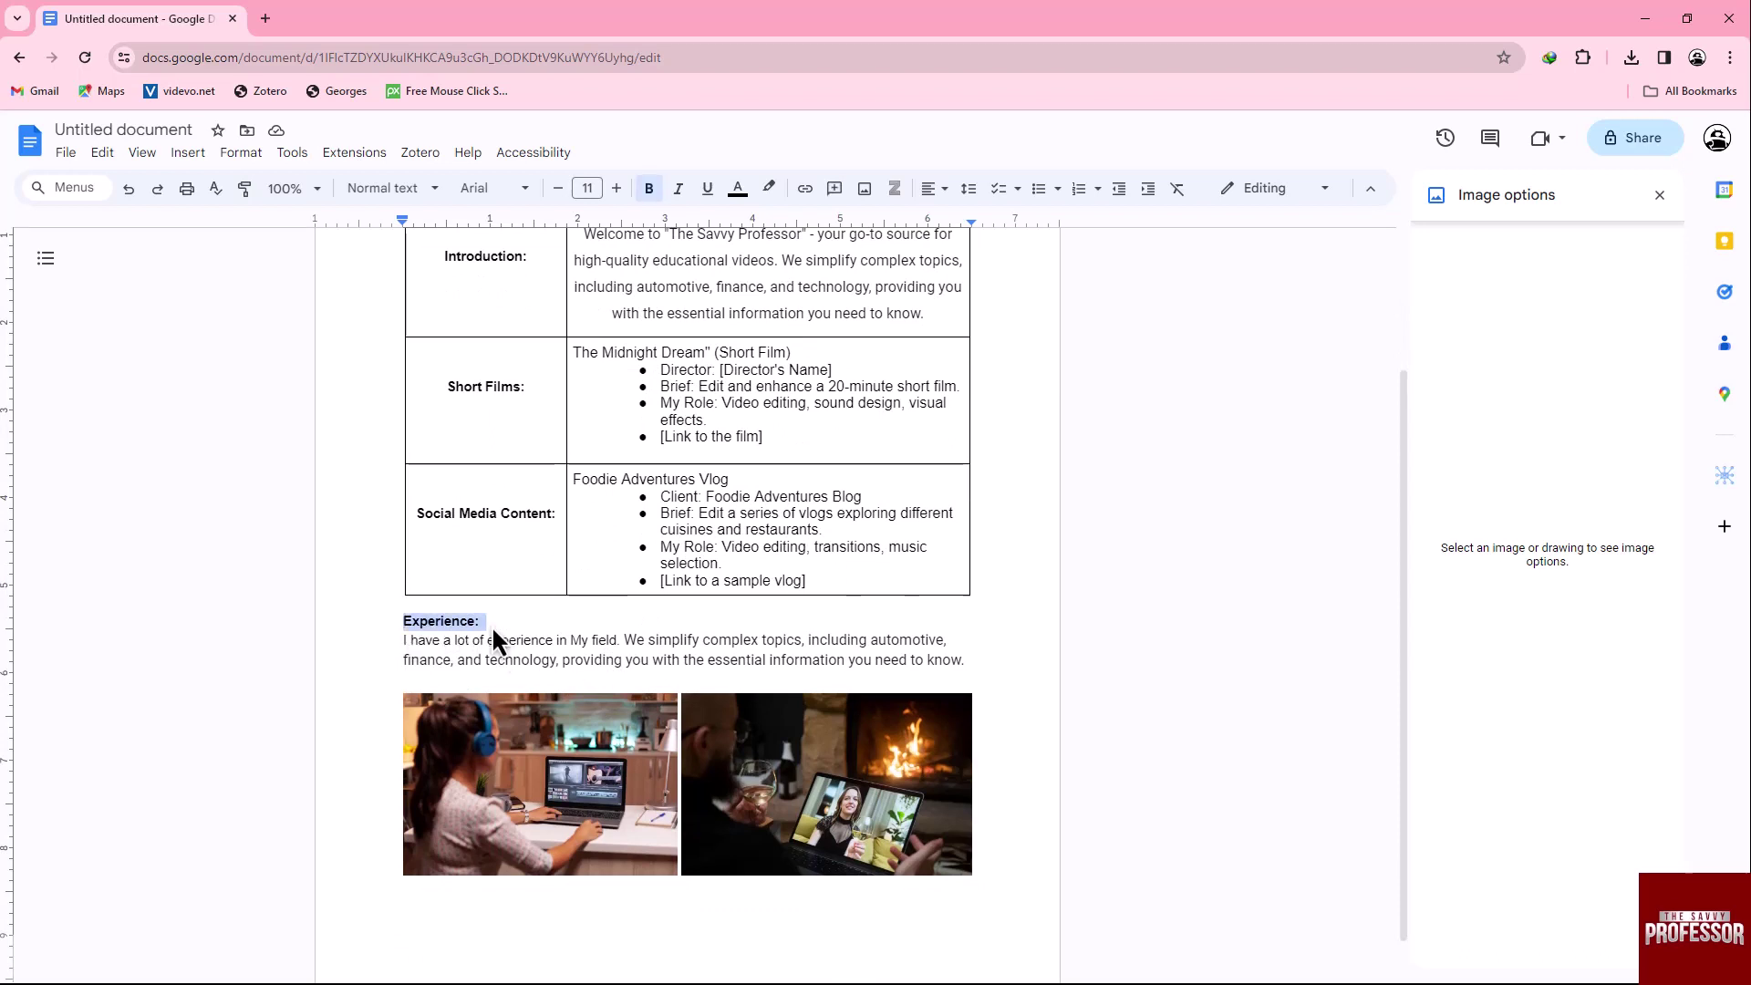
scroll(527, 660, "down", 1)
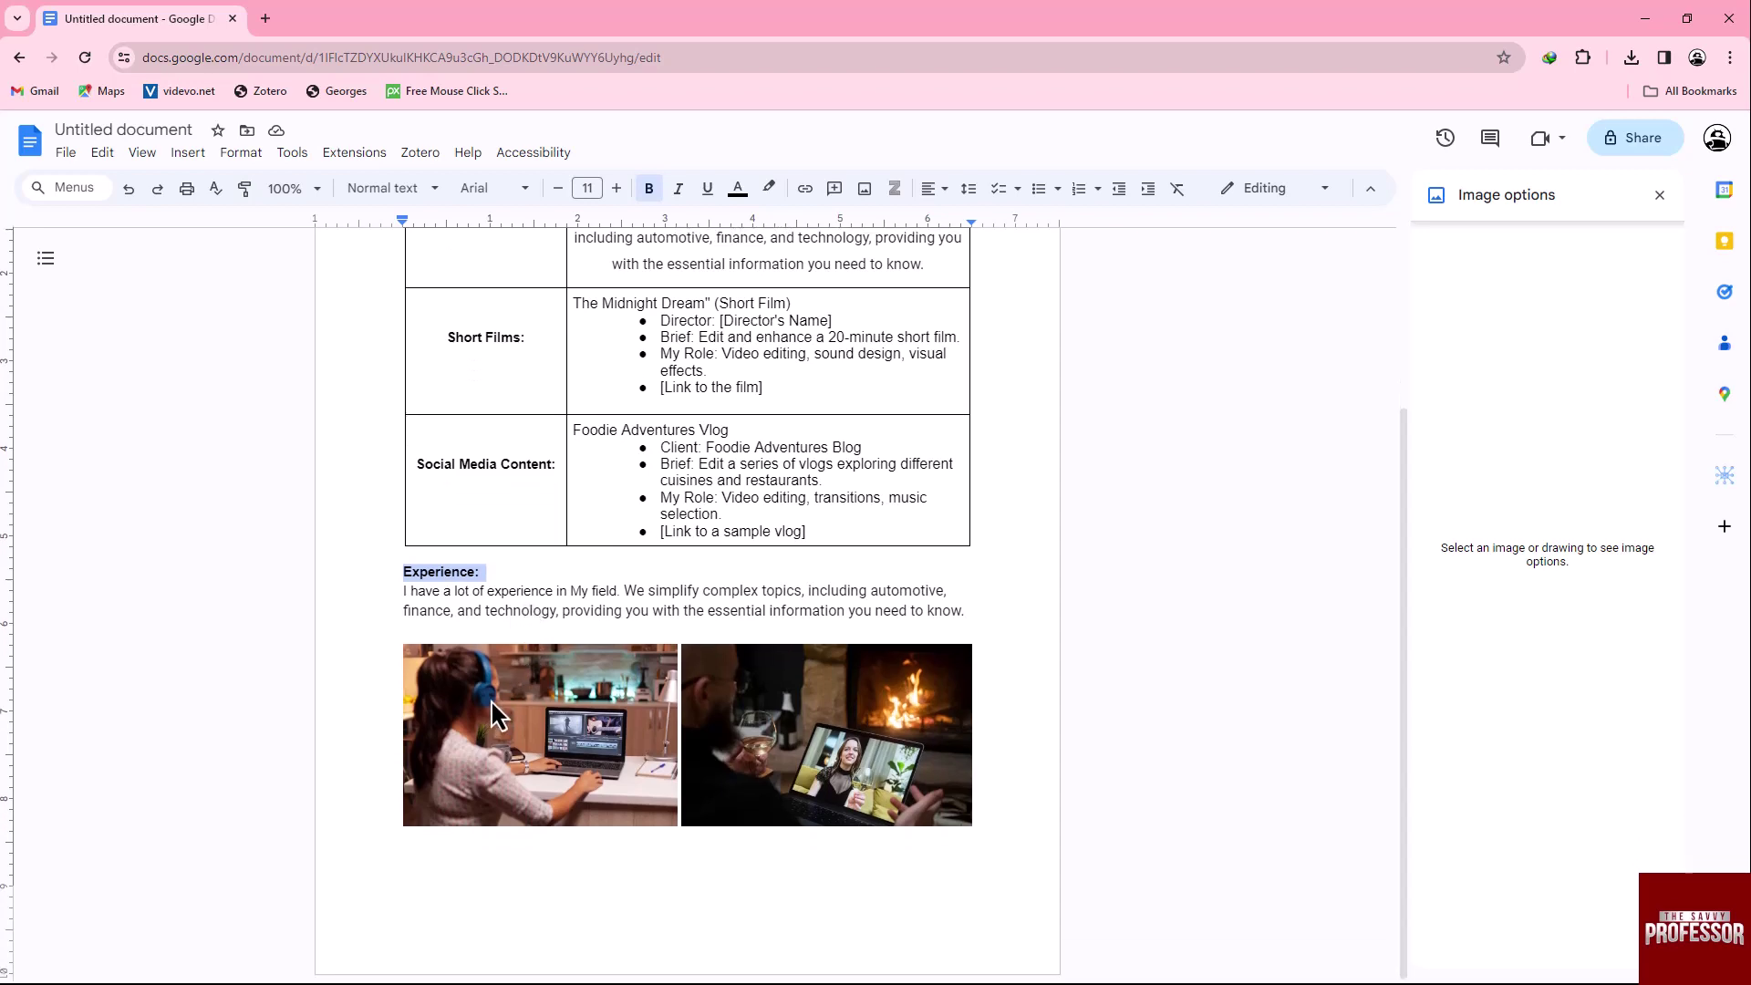
left_click(502, 711)
left_click(746, 721)
left_click(647, 595)
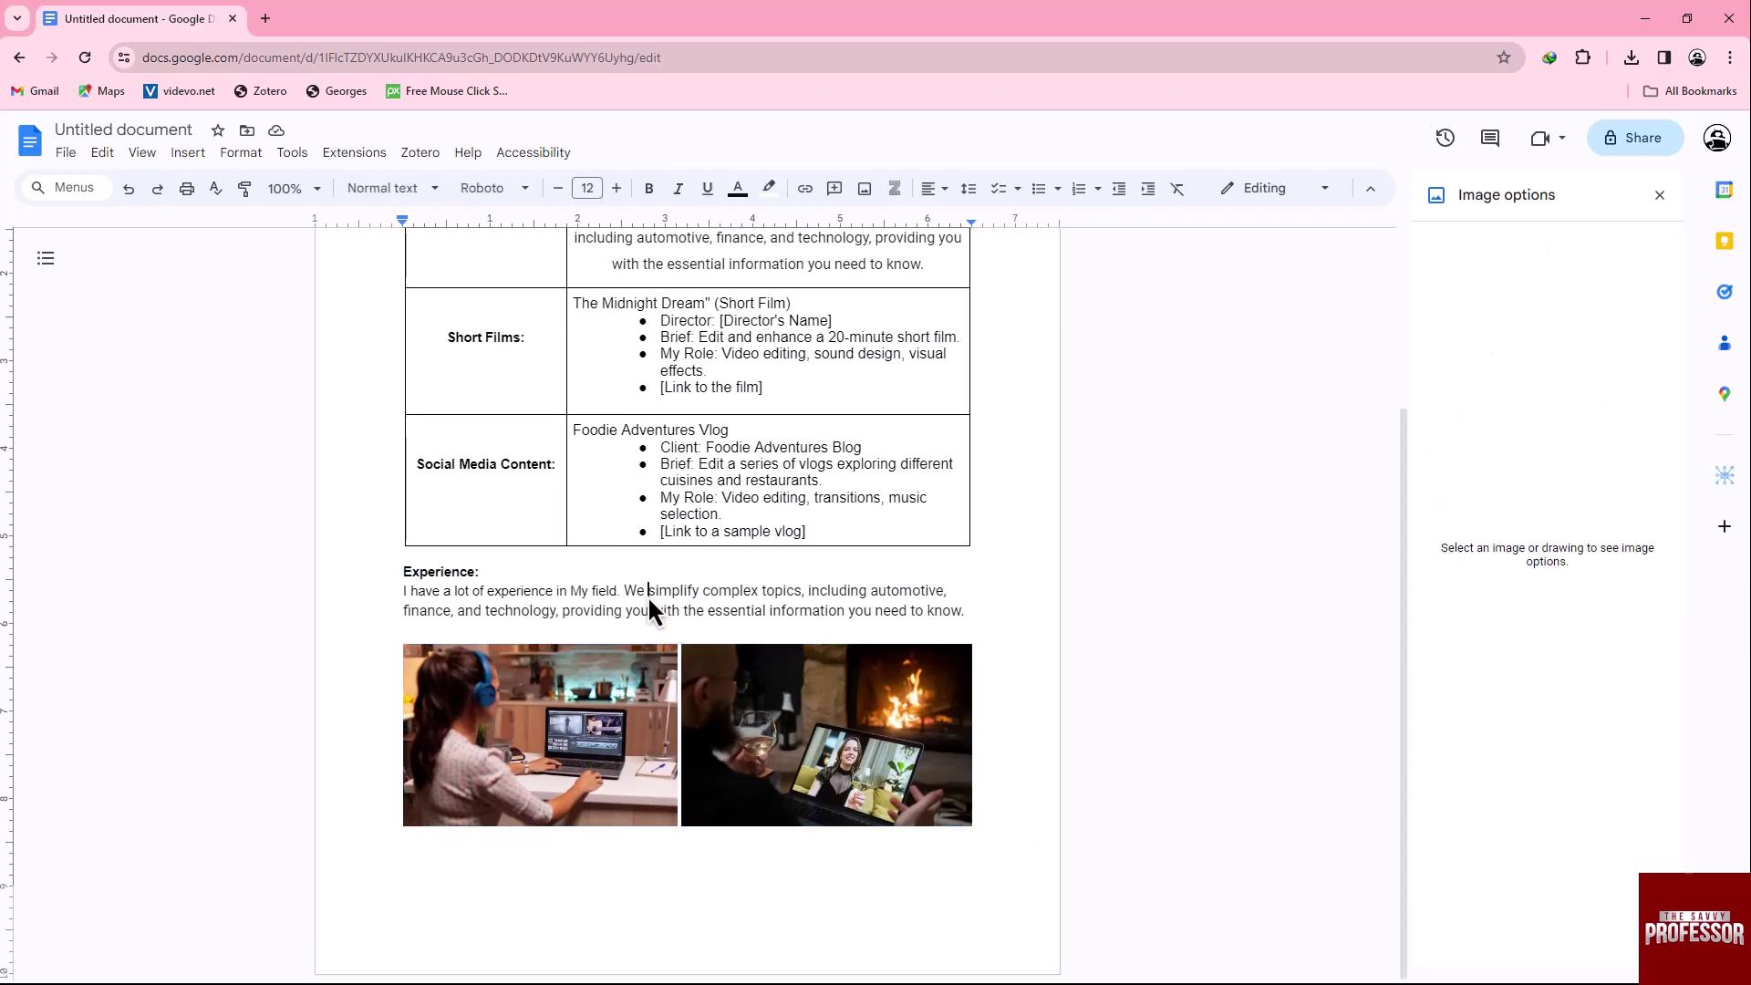
scroll(648, 596, "up", 2)
scroll(648, 595, "up", 2)
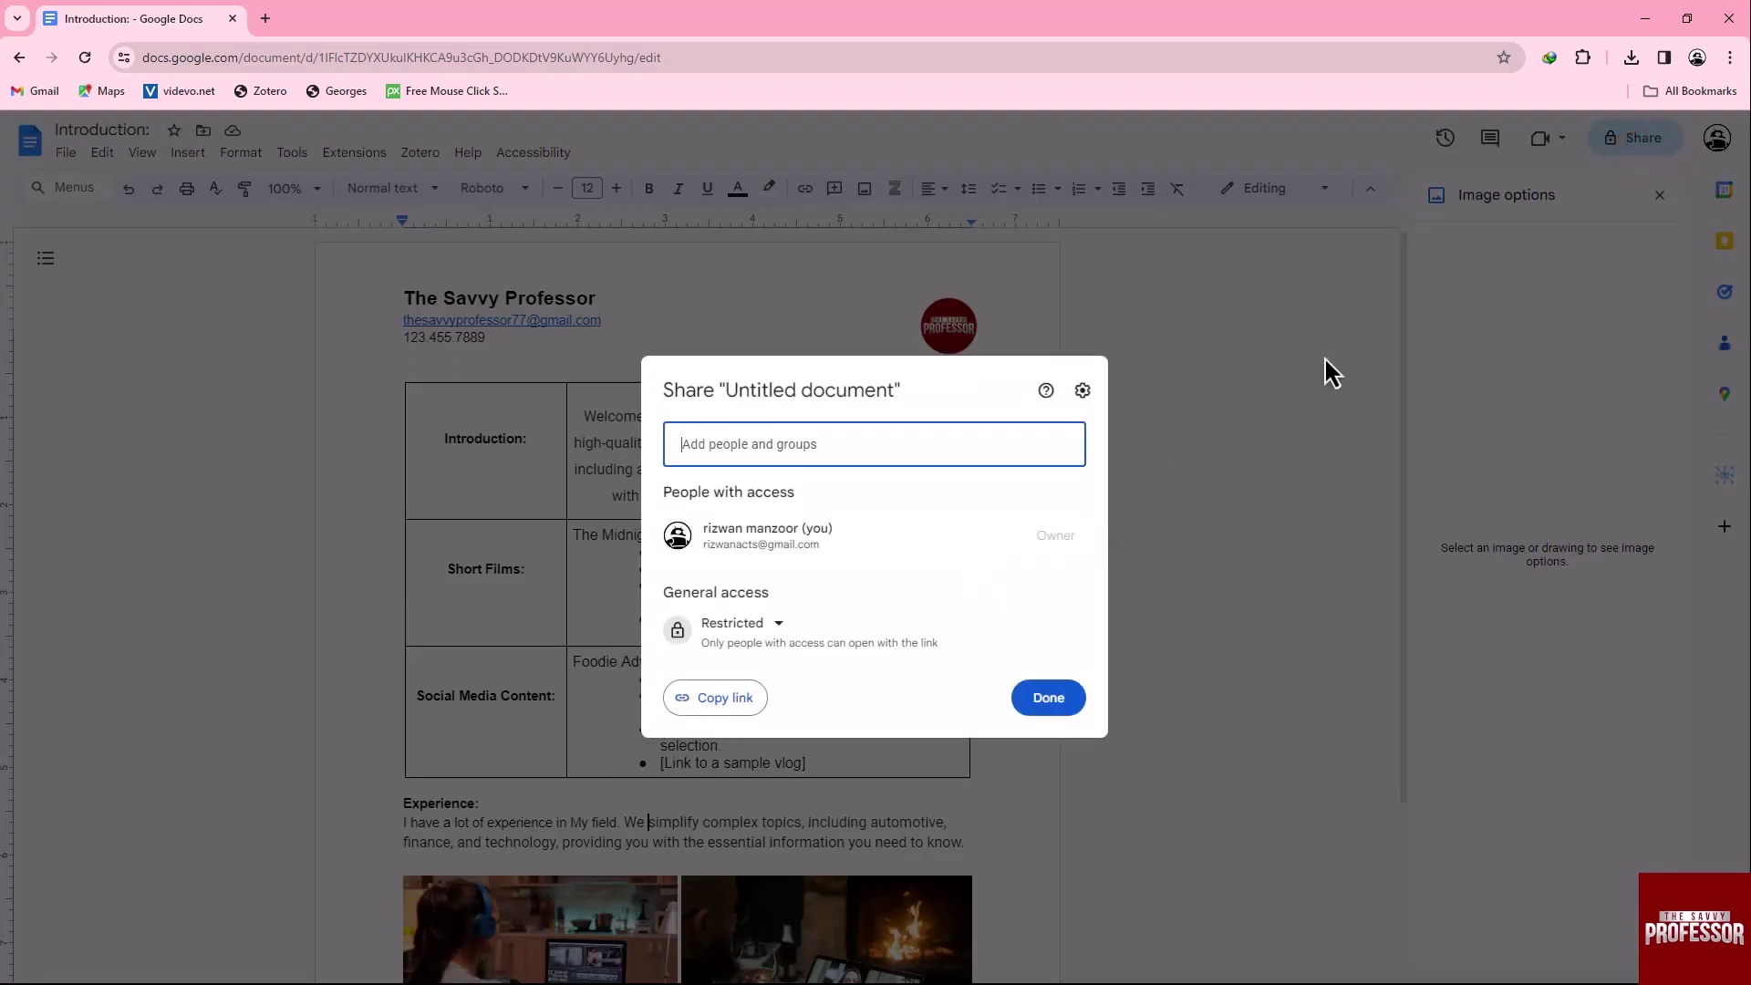
left_click(822, 486)
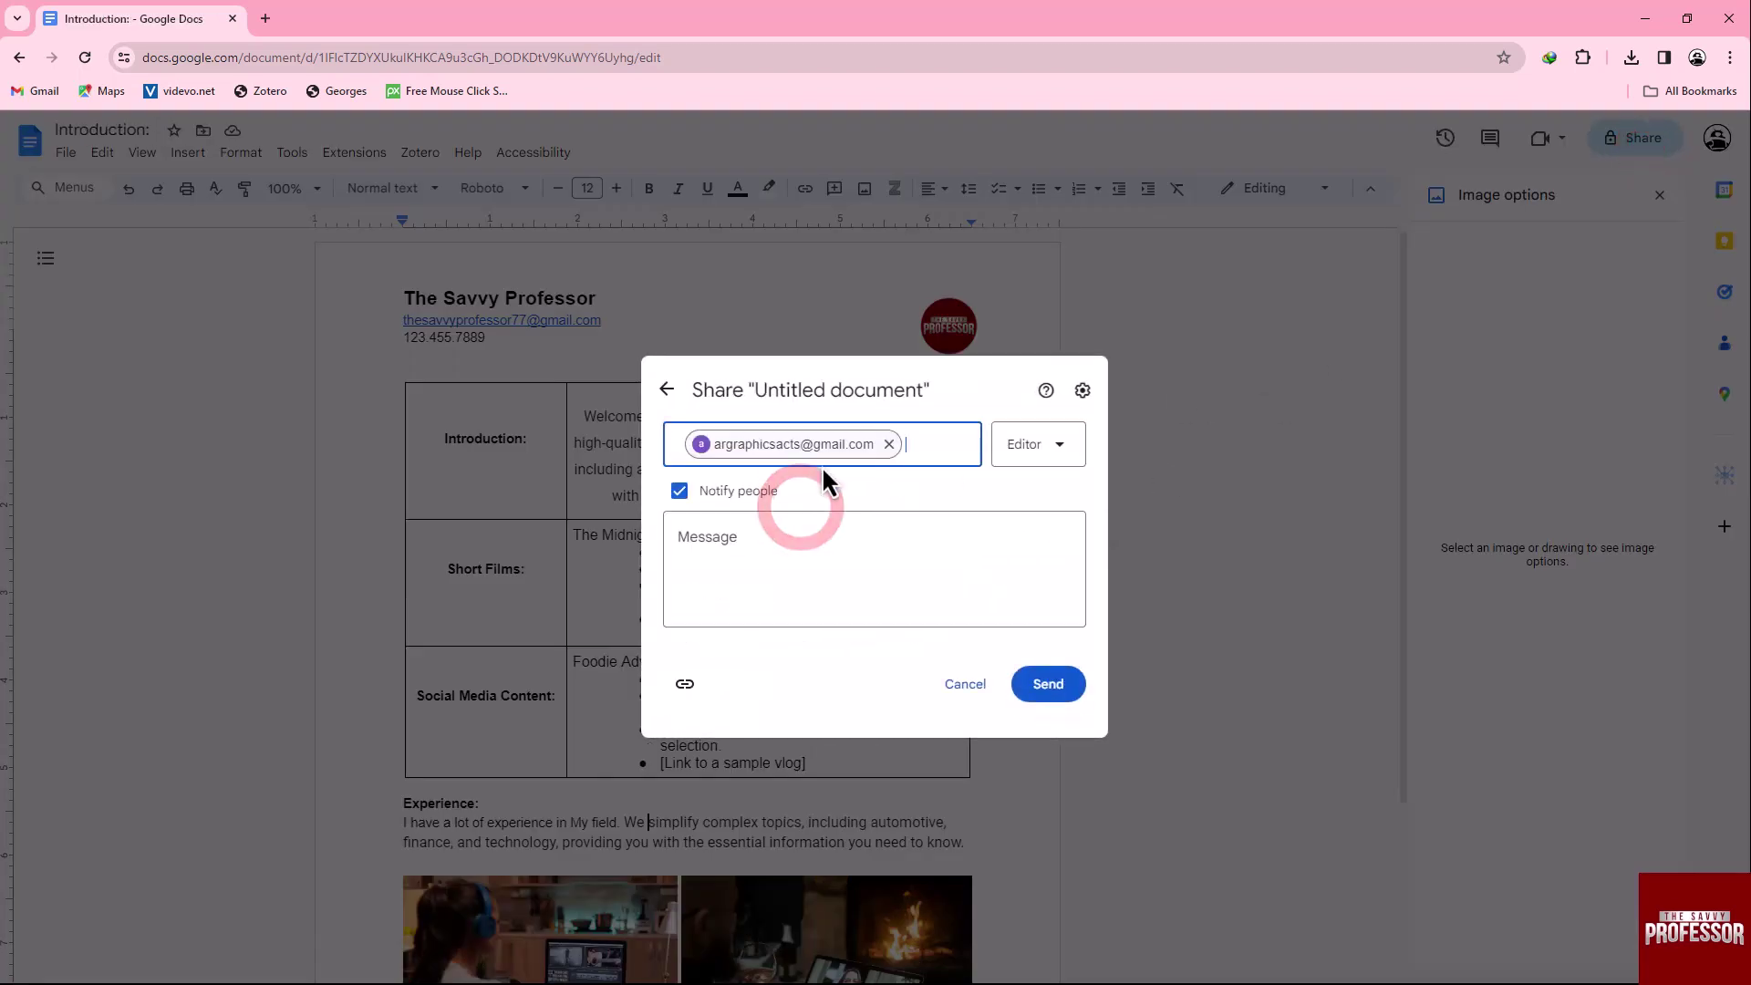